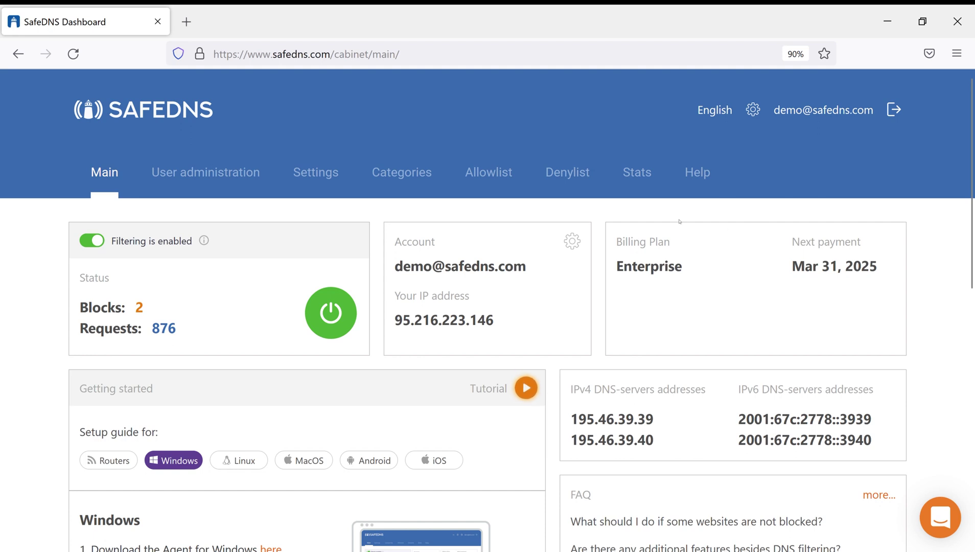
On the Denylist page, submit youtube.com with the comment 'test' to the Default denylist.
click(552, 170)
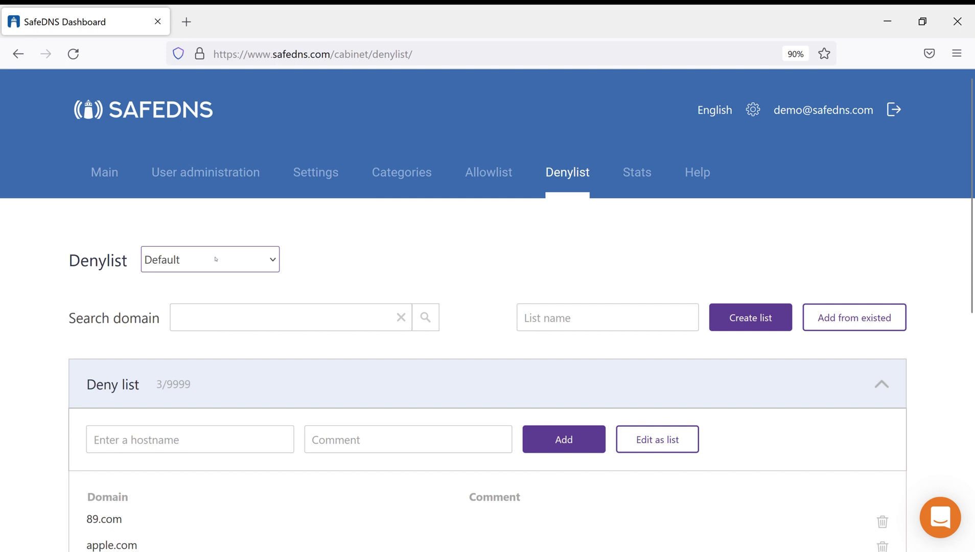
click(172, 433)
text(youtube.com)
click(330, 439)
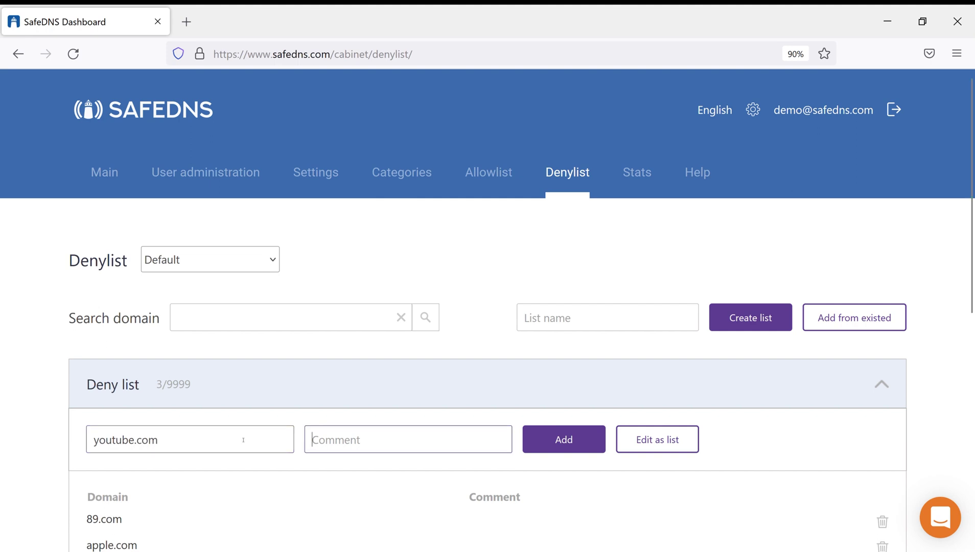
text(test)
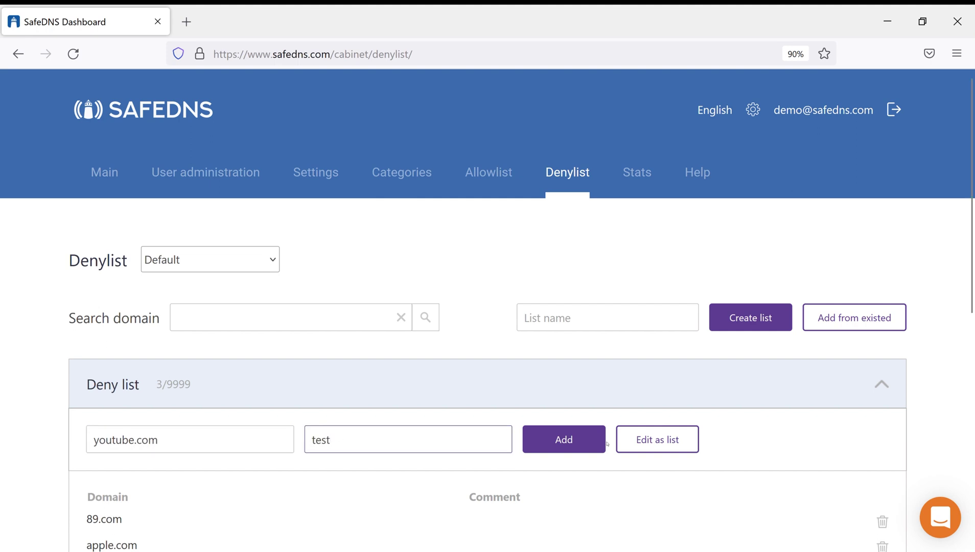
click(582, 439)
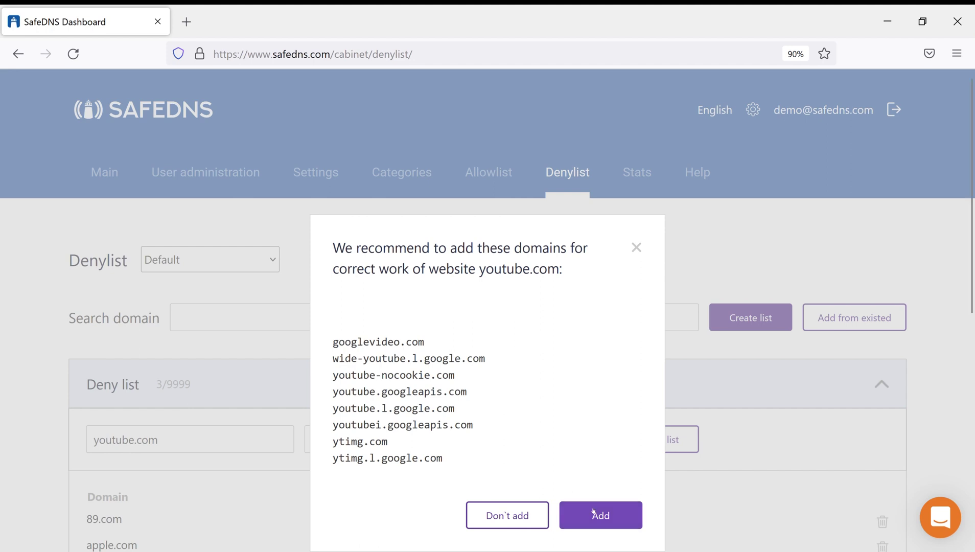
Accept the recommended domains like googlevideo.com and ytimg.com, then review the 12 deny entries.
click(612, 528)
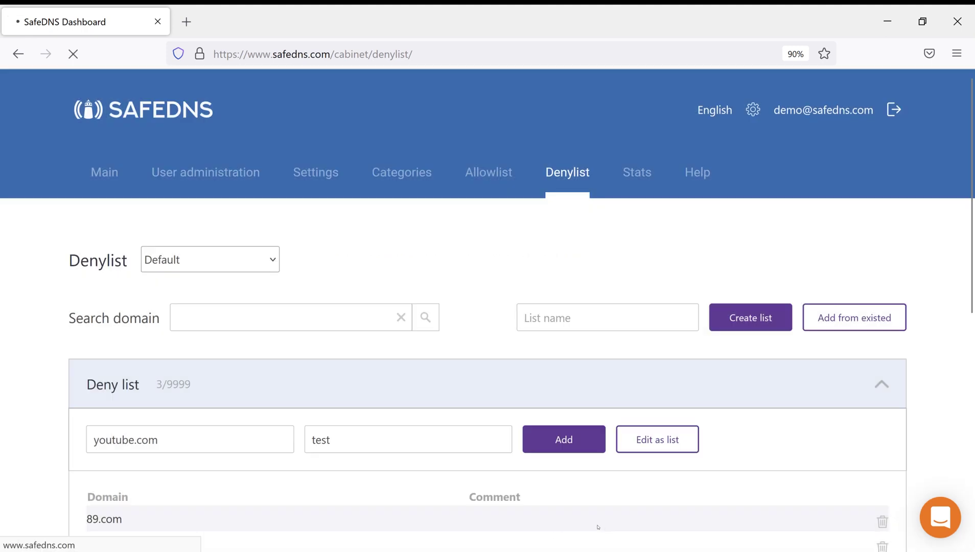
scroll(611, 516, down, 5)
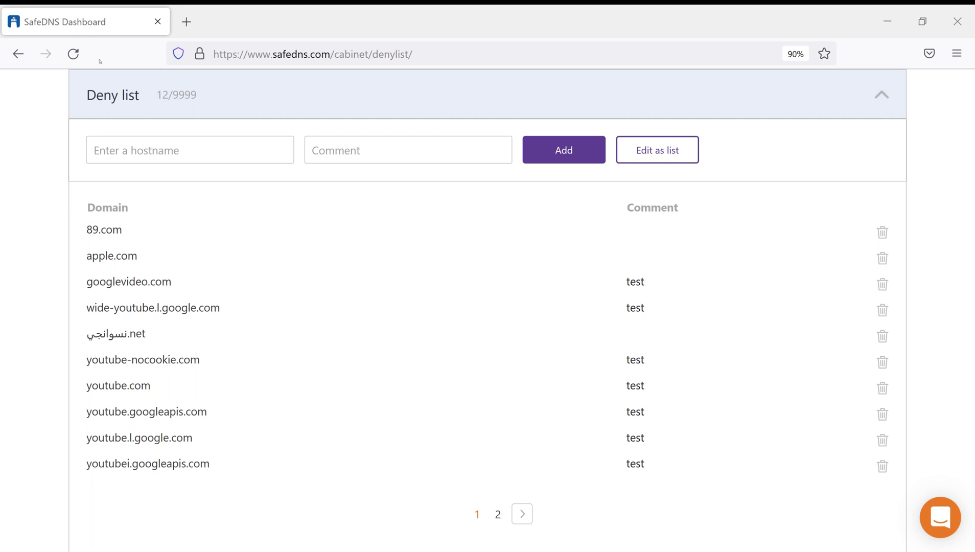
On the Allowlist page, submit facebook.com with the comment 'test' to the Default allowlist.
scroll(460, 258, up, 5)
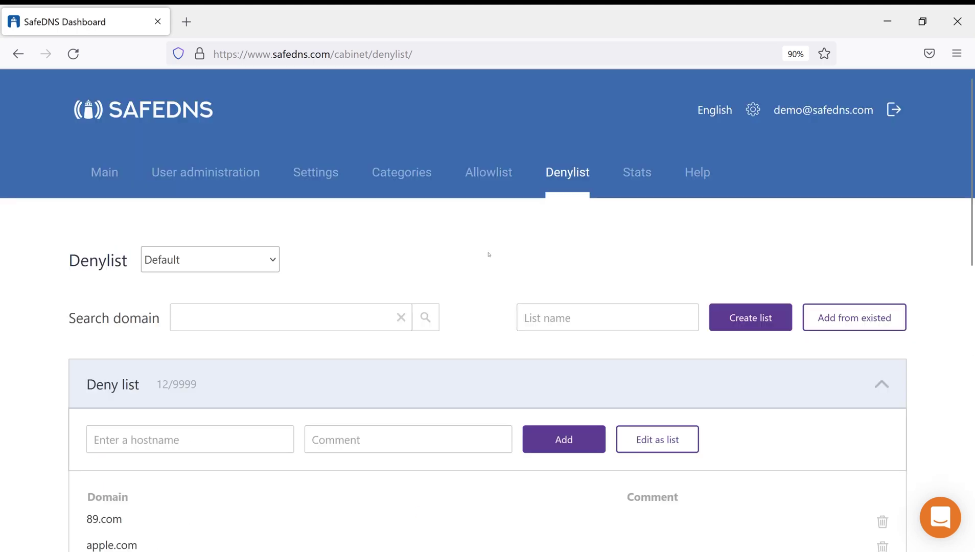
click(491, 179)
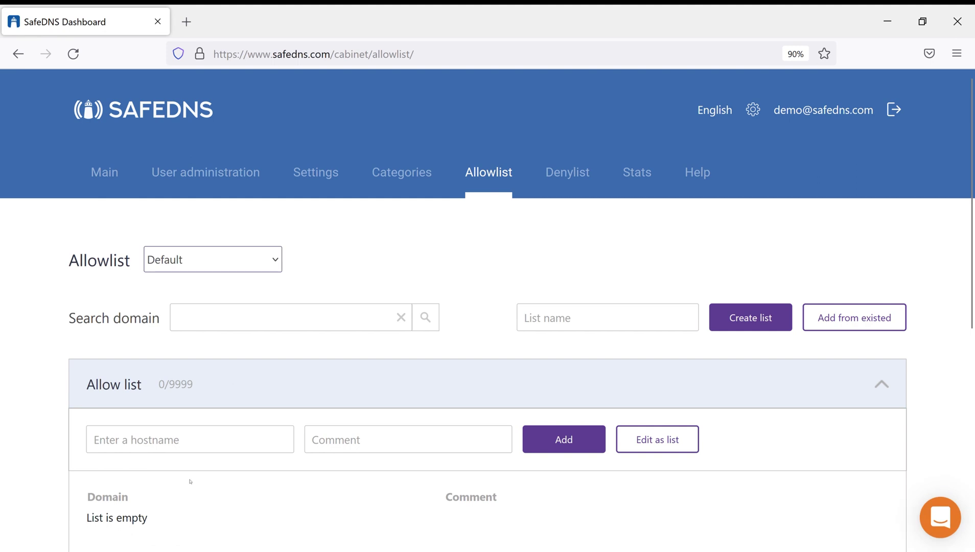
click(158, 438)
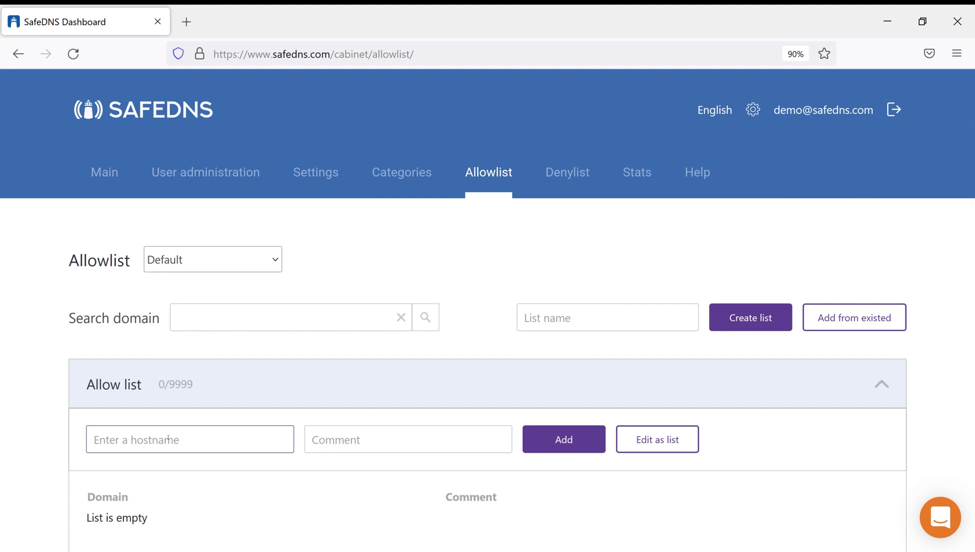
text(facebook.com)
click(337, 438)
text(test)
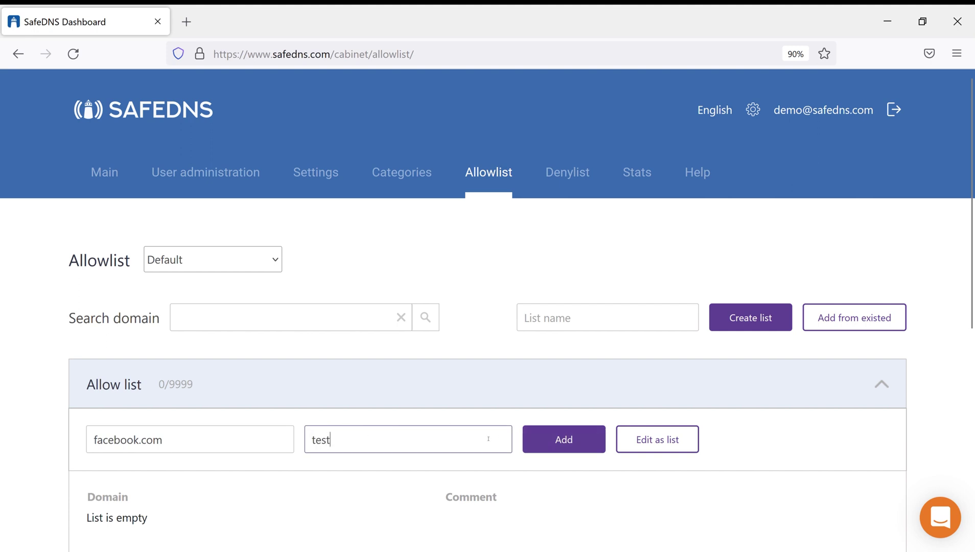
click(553, 442)
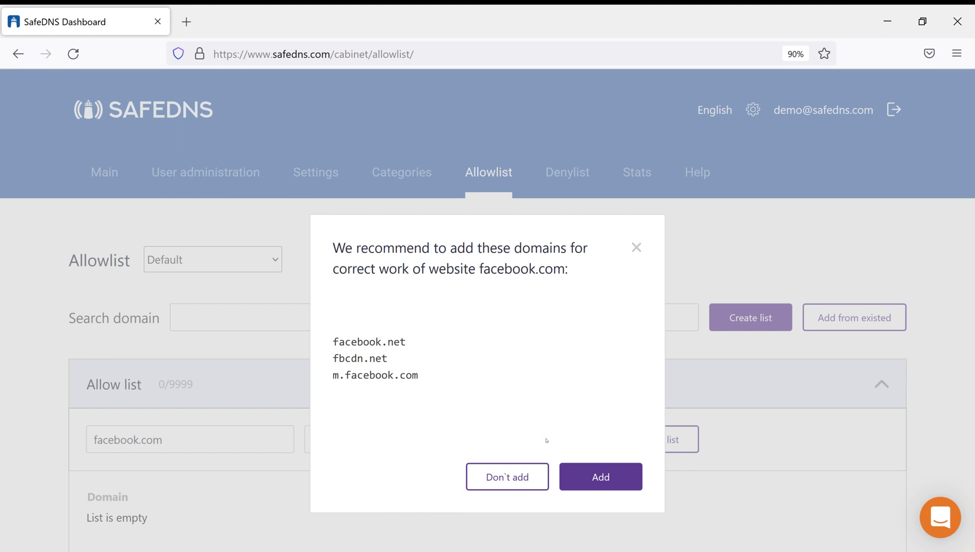
Accept the suggested facebook.net, fbcdn.net and m.facebook.com, then review the four allow entries.
click(603, 476)
scroll(613, 469, down, 5)
scroll(613, 468, down, 2)
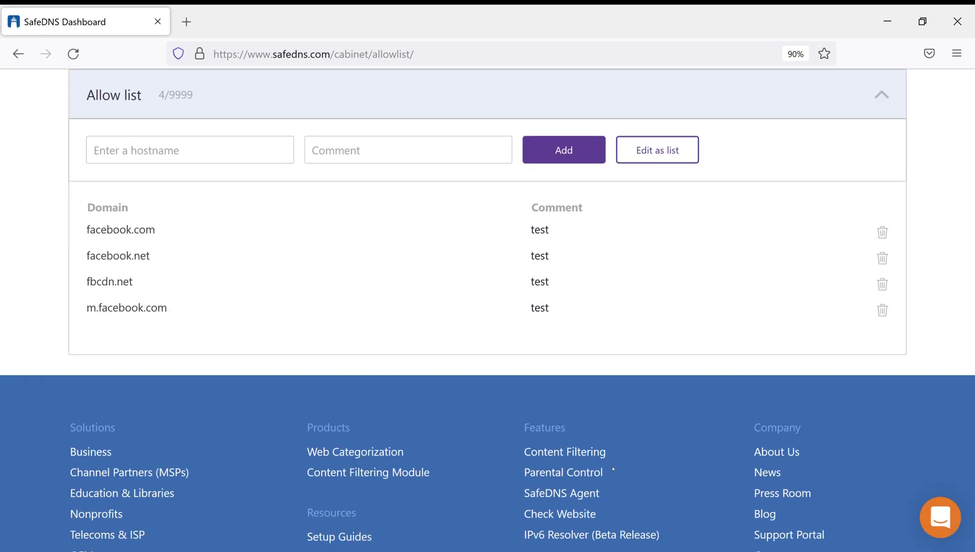
scroll(540, 347, up, 5)
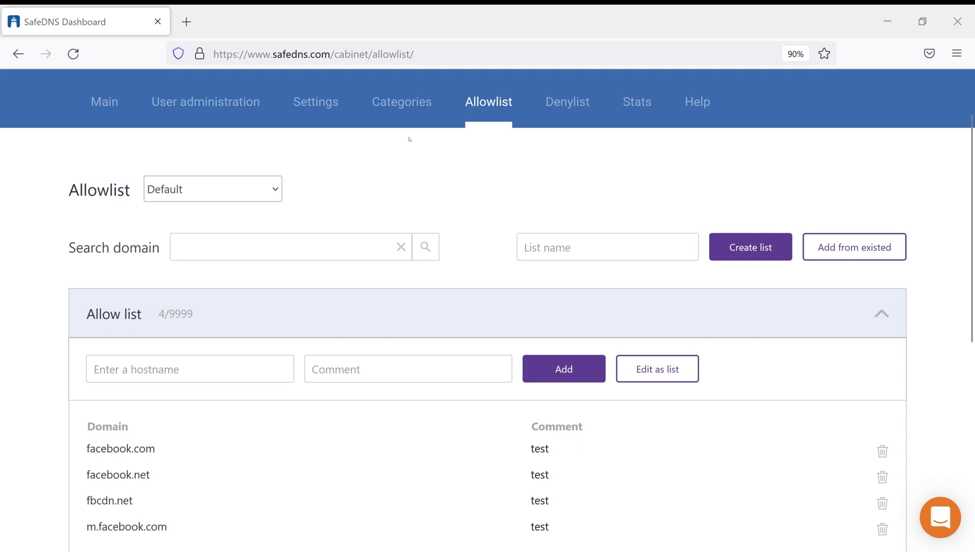
Create a new allowlist named 'favorite websites', showing the empty 0/9999 list below the allow list.
click(593, 196)
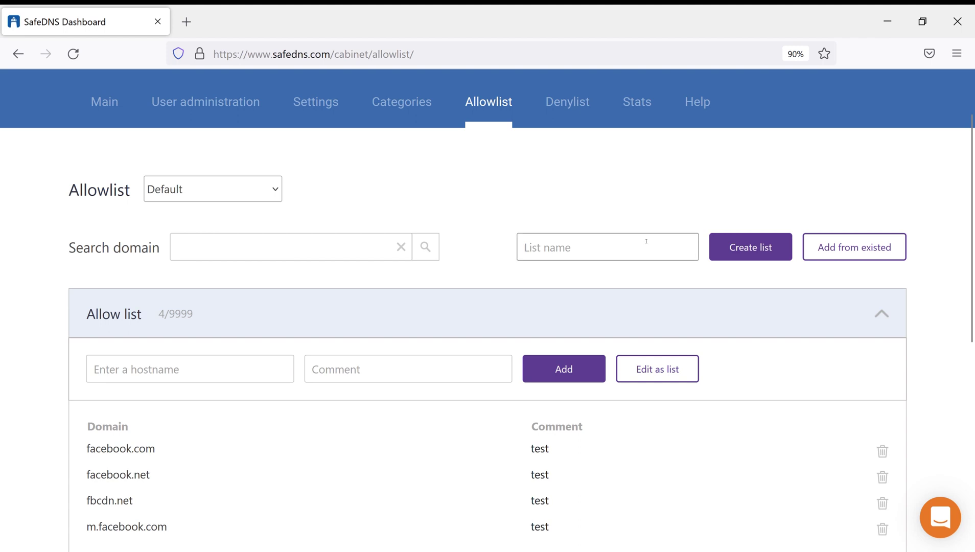
click(617, 246)
text(favorite websites)
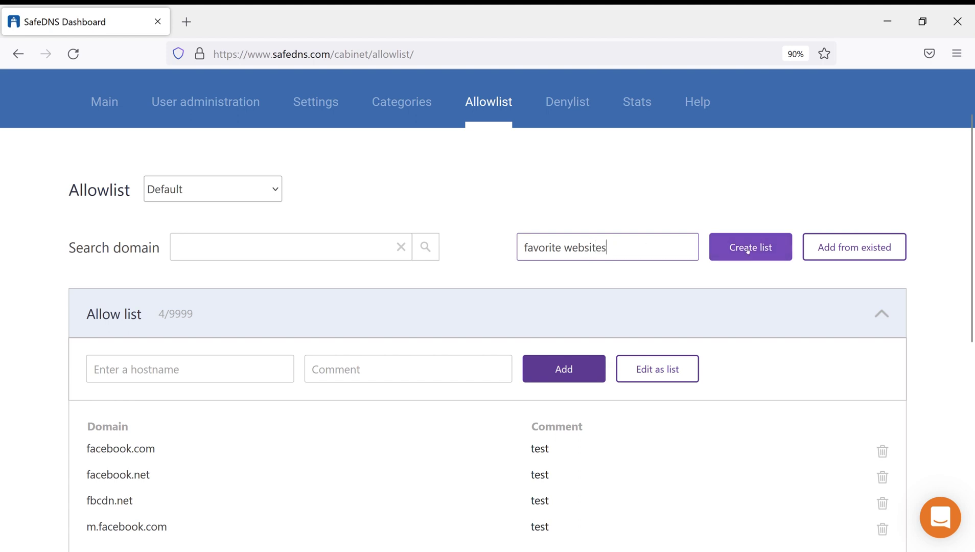
click(746, 251)
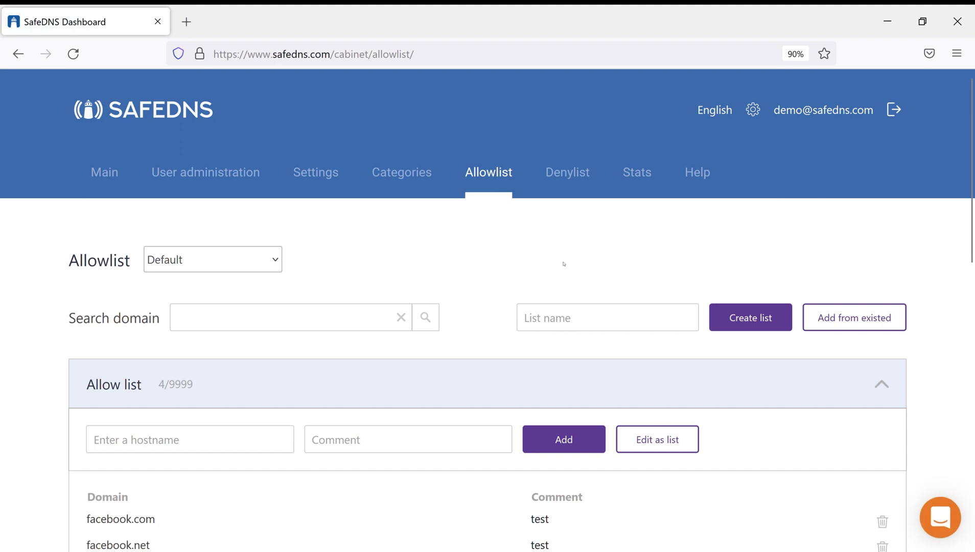
scroll(564, 264, down, 7)
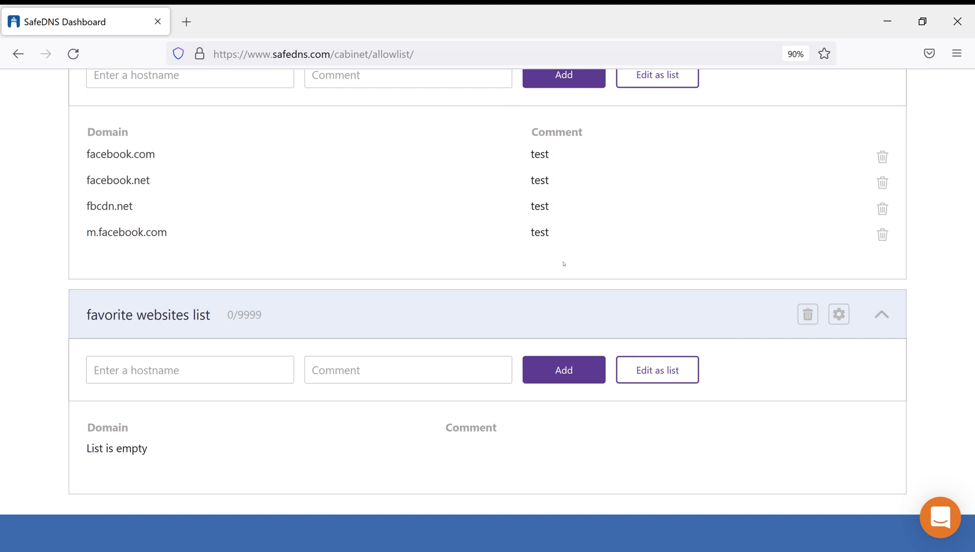
Assign the favorite websites list to the Kids and Pixel 4 policies alongside Default and save.
click(839, 314)
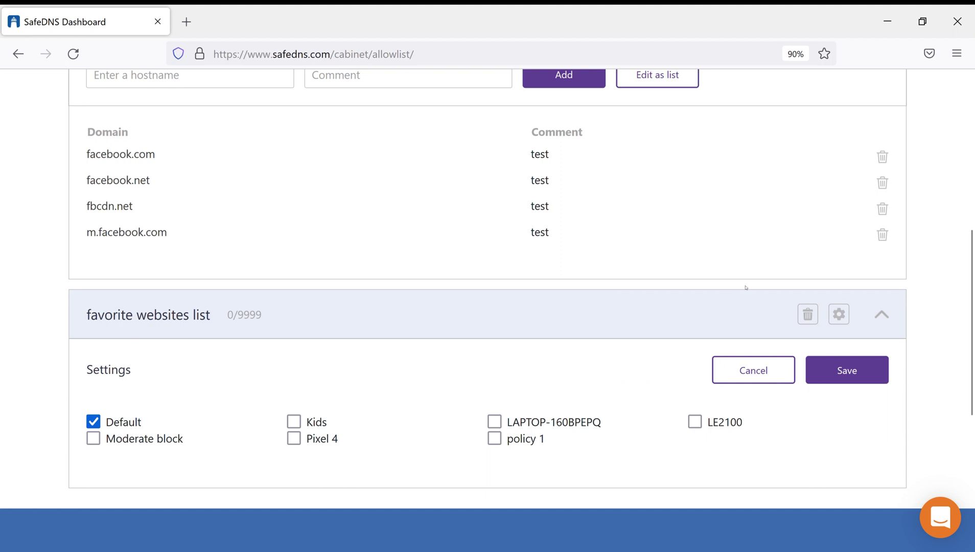
scroll(529, 332, down, 3)
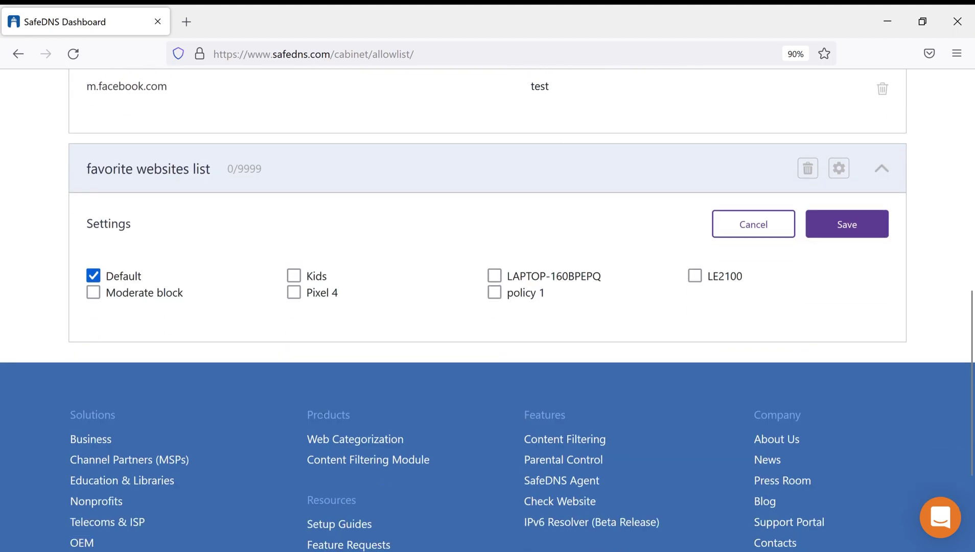
click(294, 276)
click(846, 226)
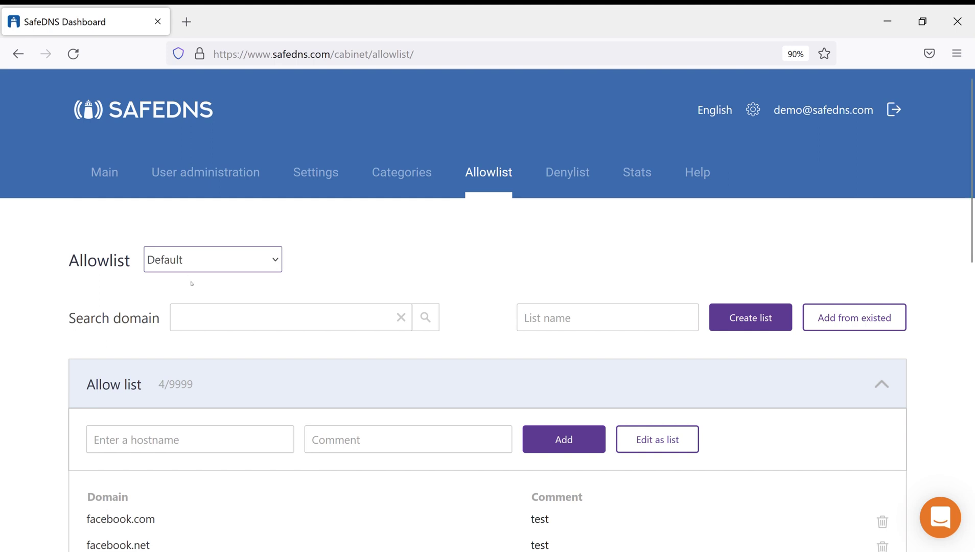
Under the Pixel 4 policy's allowlist, add bing.com to the favorite websites list.
click(171, 407)
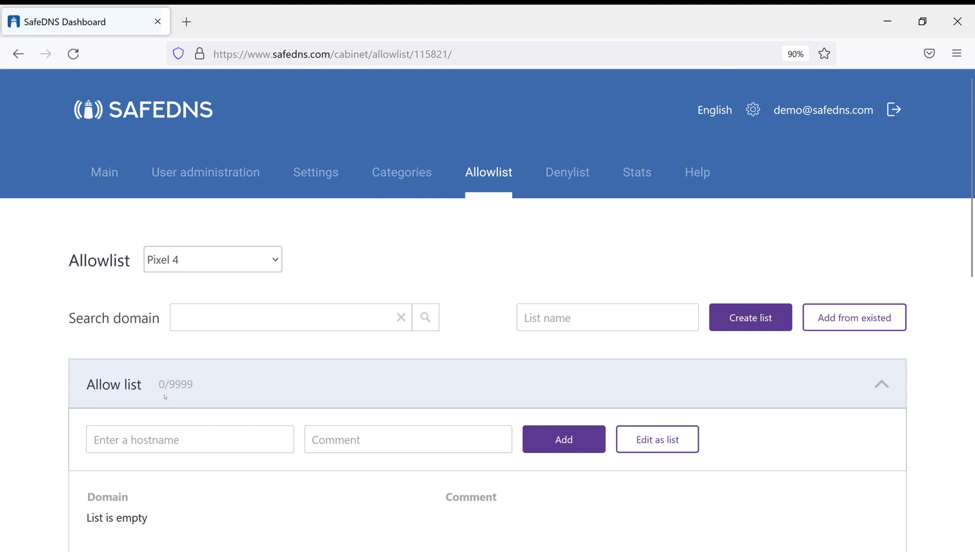
scroll(164, 397, down, 2)
scroll(165, 397, down, 6)
click(167, 355)
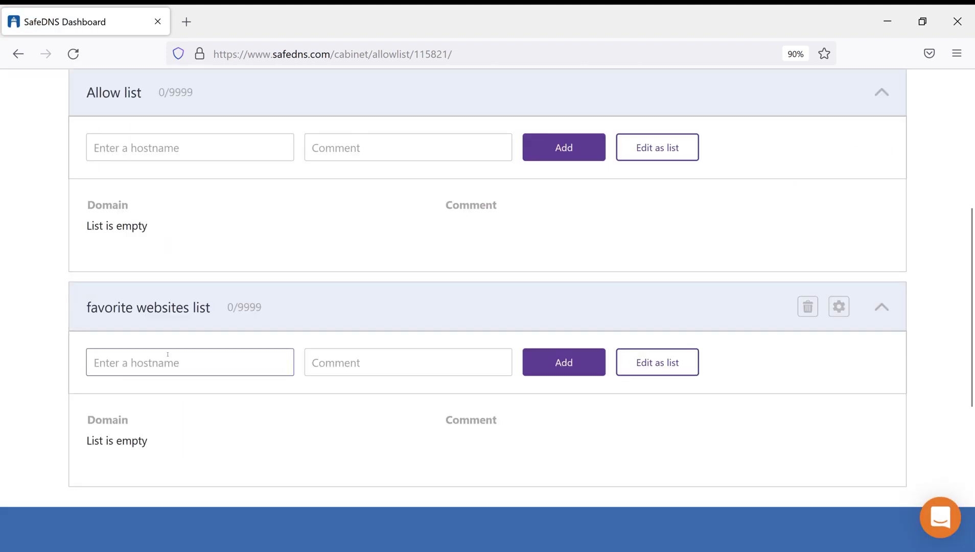
text(bing.com)
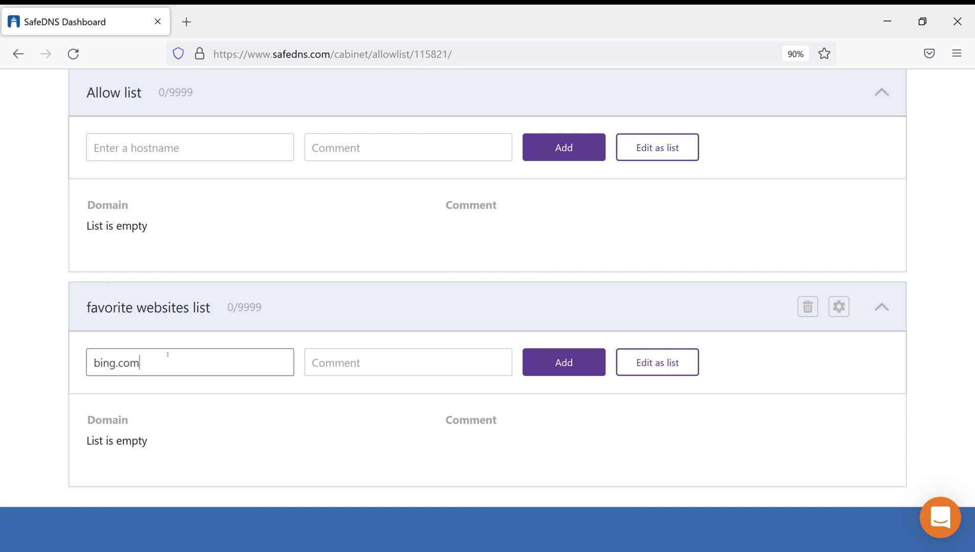
click(546, 362)
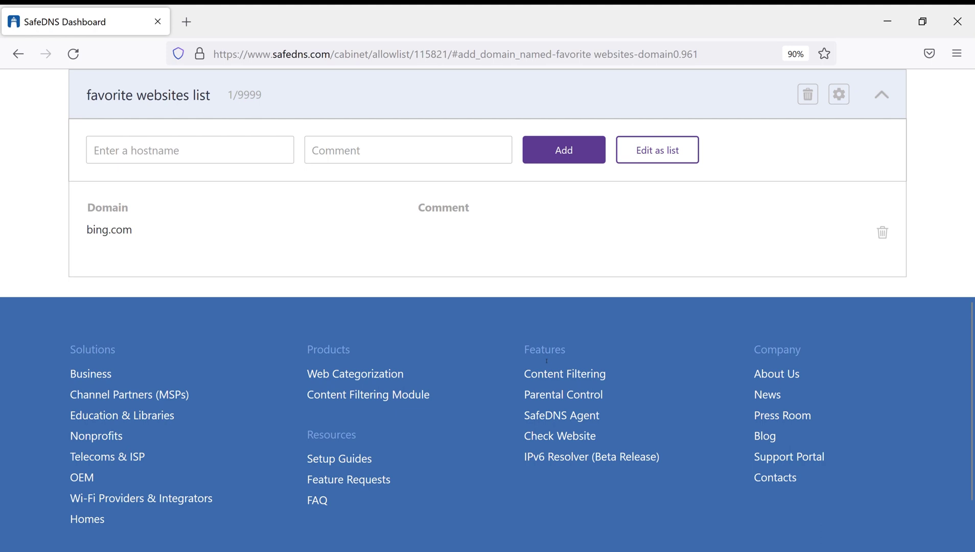
scroll(506, 350, up, 3)
scroll(486, 343, up, 4)
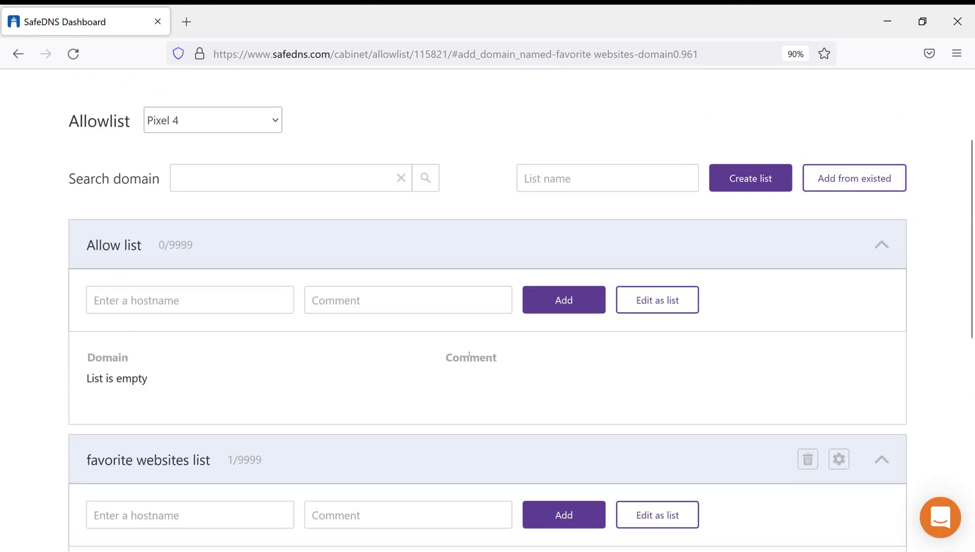
Switch the allowlist view to the Default policy and confirm bing.com is in the favorite websites list.
click(192, 159)
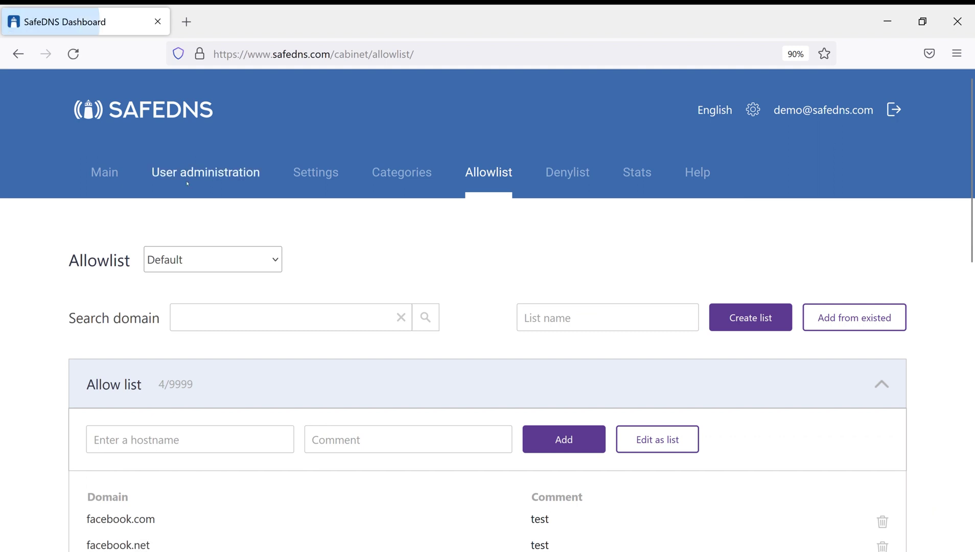
scroll(169, 307, down, 9)
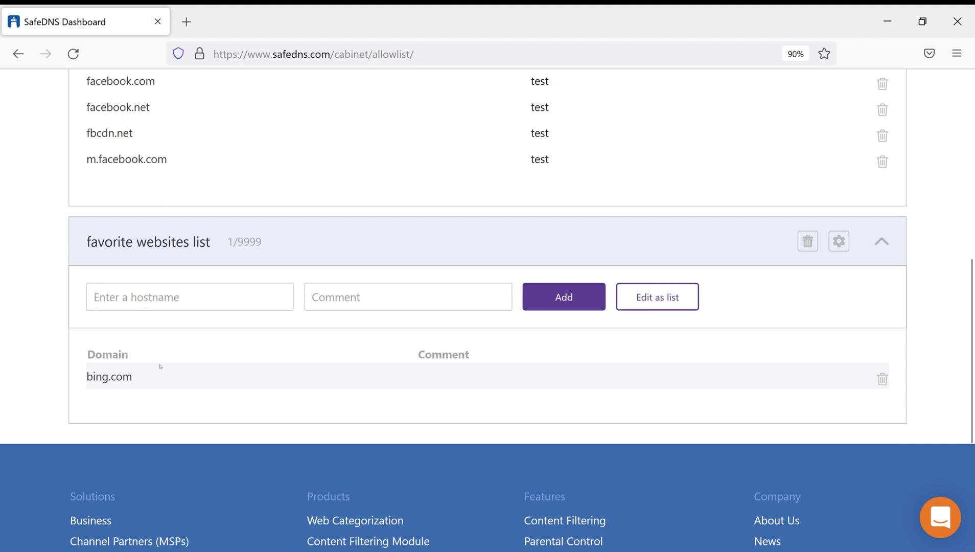
scroll(753, 352, up, 9)
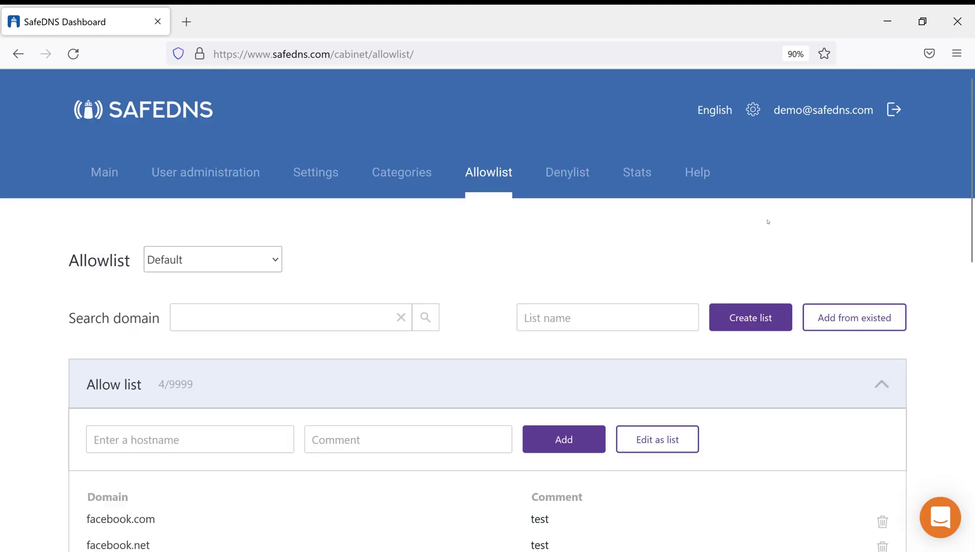